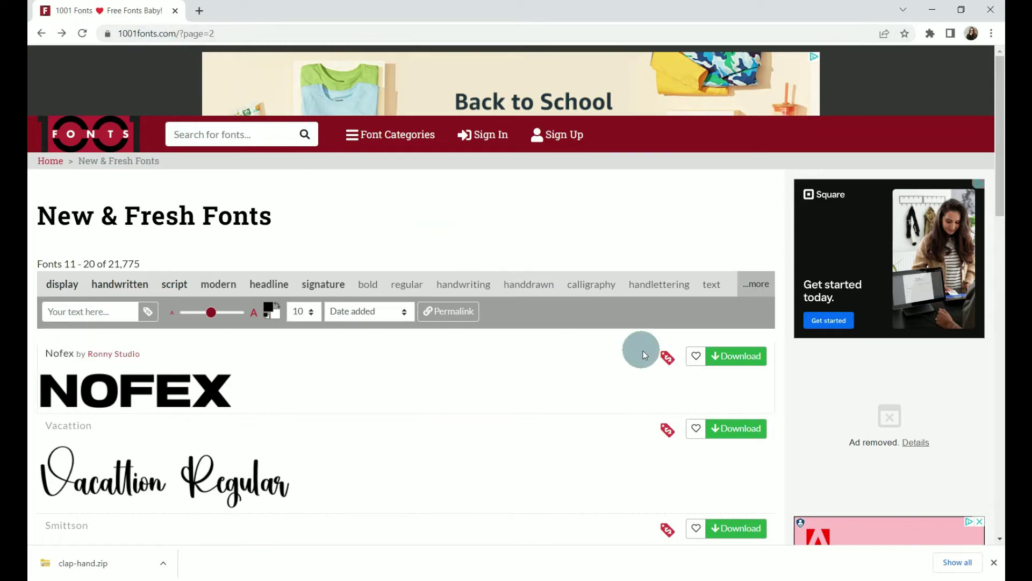
Step: Bring up page 2 of the New & Fresh Fonts listing, showing fonts 11–20
mouse_move(669, 366)
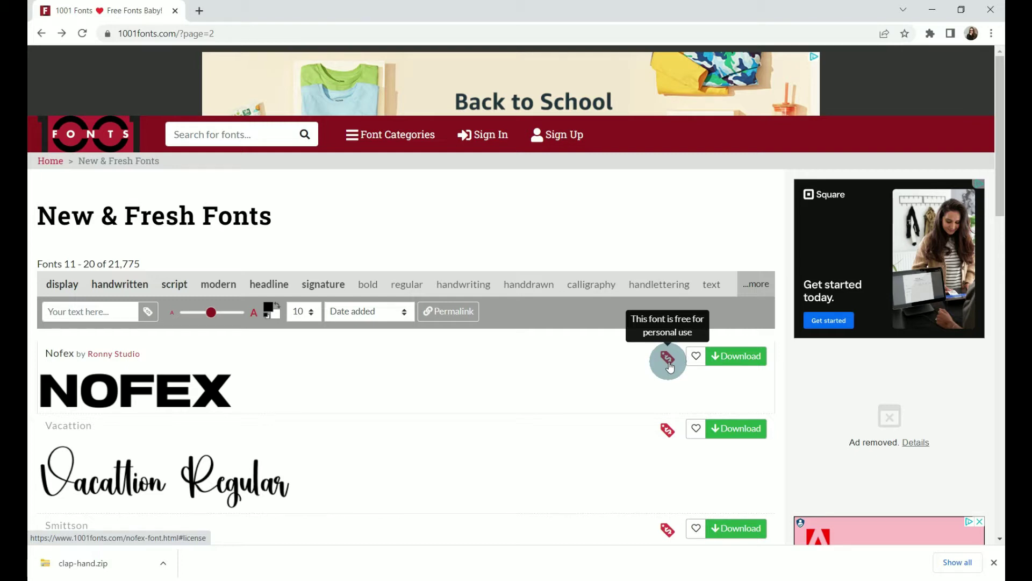
Step: Scroll further down the new fonts, then search Photoshop's font families for 'clap', finding nothing
scroll(669, 366, down, 12)
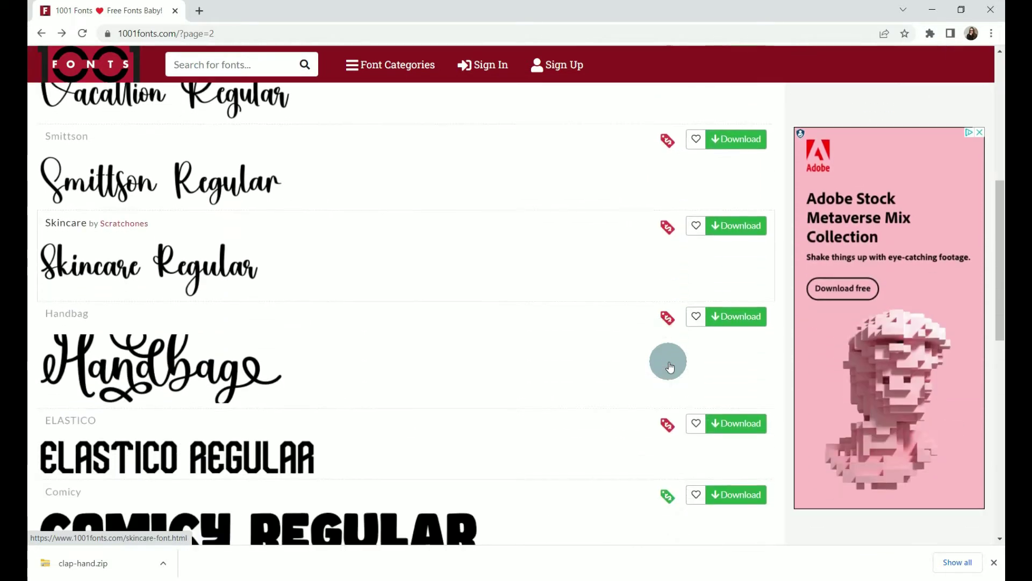
scroll(669, 365, down, 2)
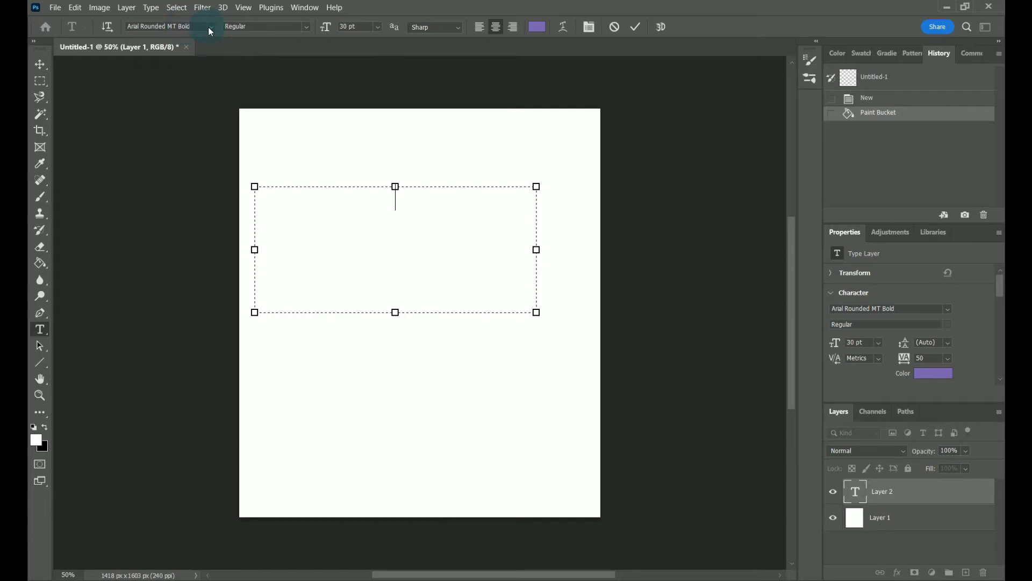
click(210, 27)
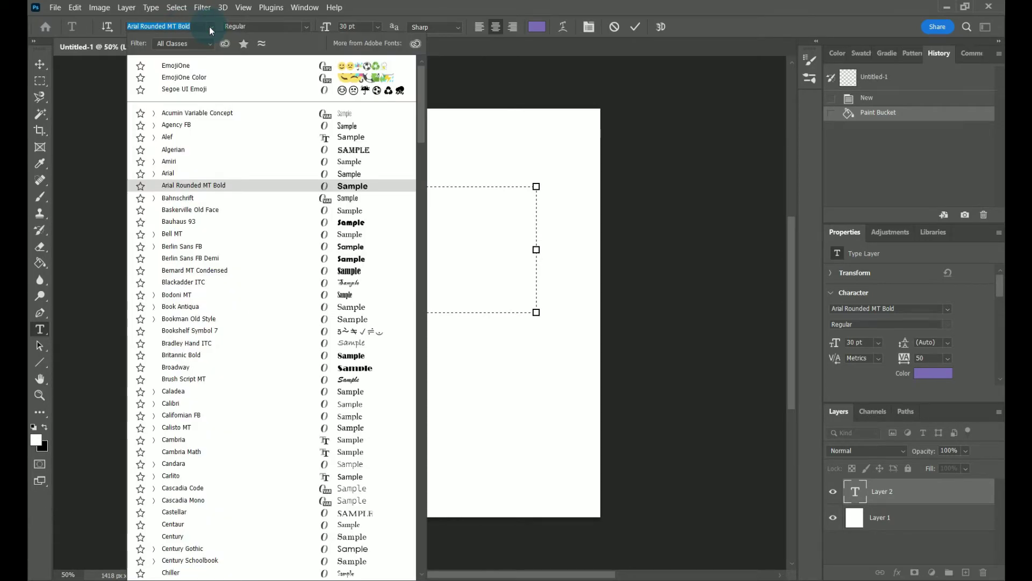
text(clap)
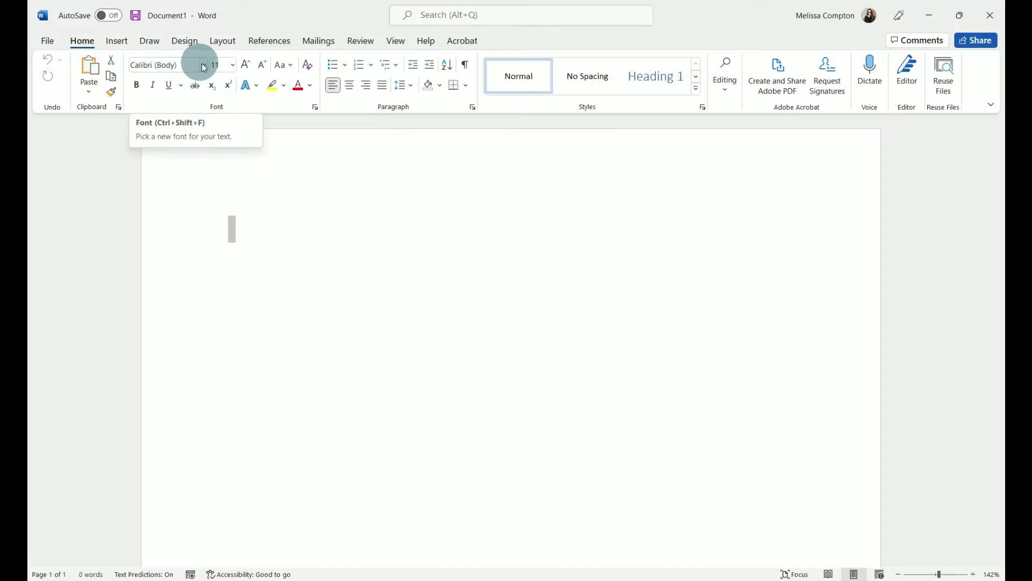
Step: Enter Clap as the font in Word's Home tab; Word reports it unavailable
click(205, 67)
text(Clap)
key(Return)
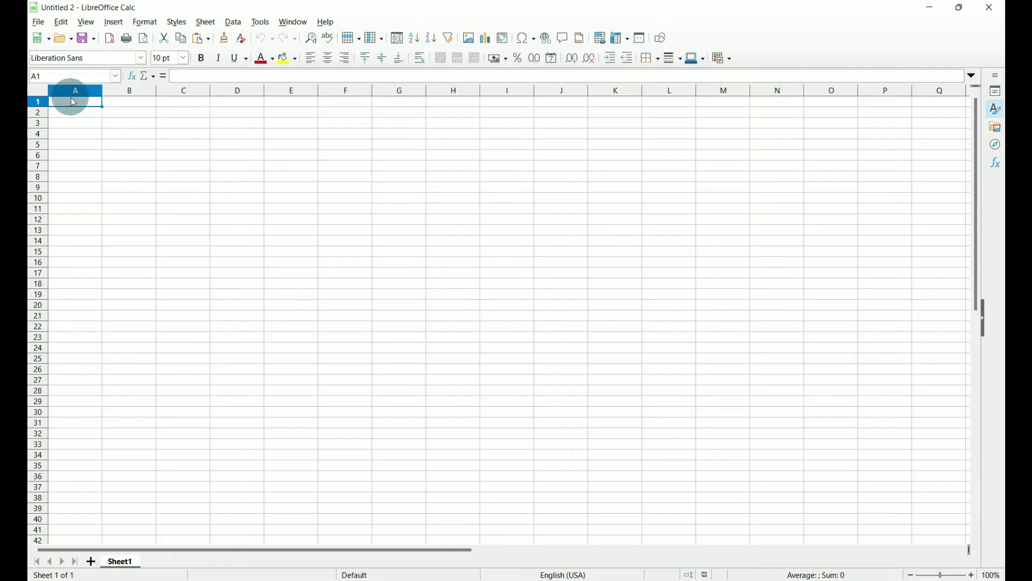
Step: Enter Clap in Calc's Font Name box; it is substituted because it isn't installed
click(141, 60)
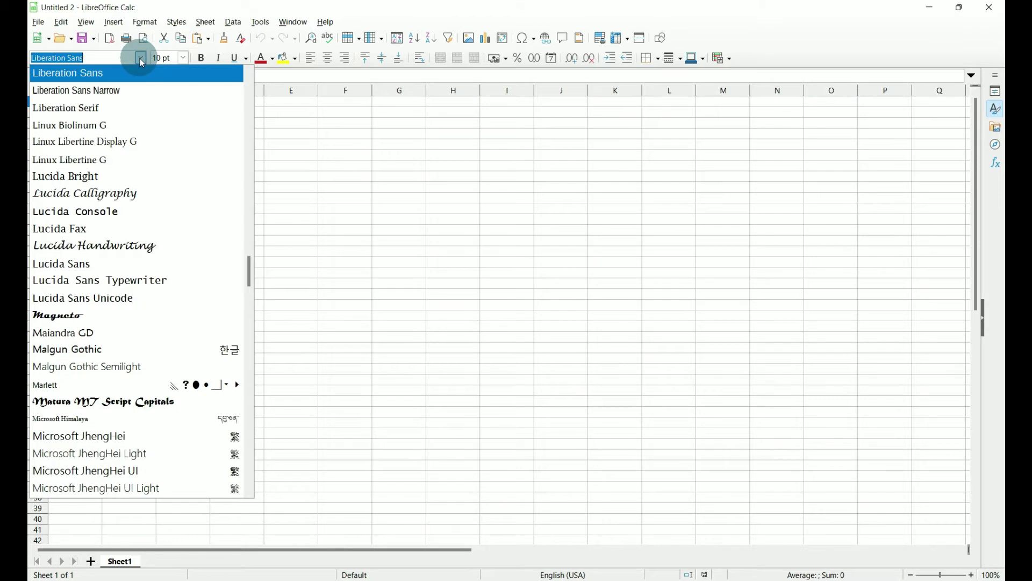
text(Clap)
key(Return)
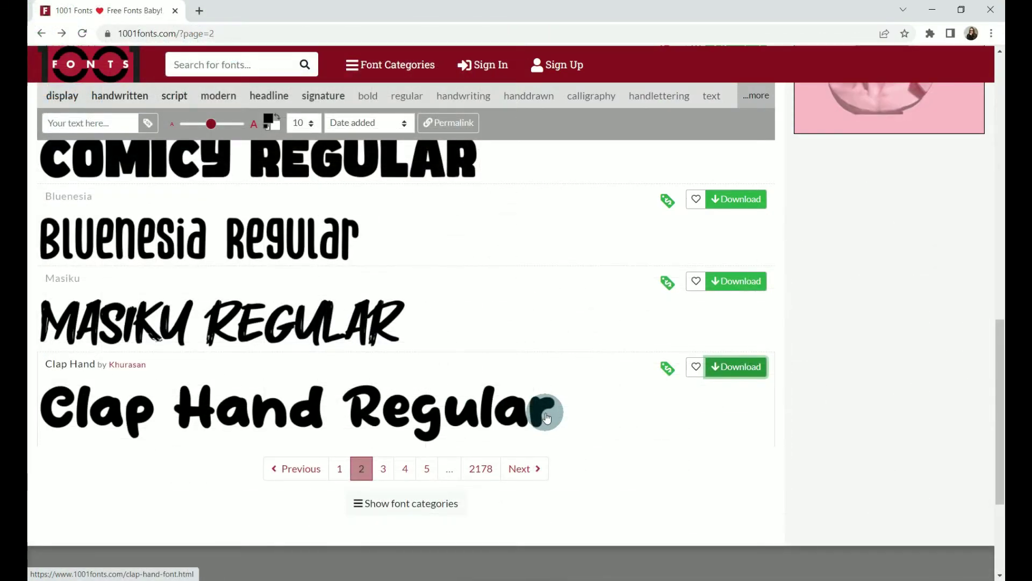
Step: Download Clap Hand as clap-hand.zip and reveal it in the Downloads folder
click(734, 371)
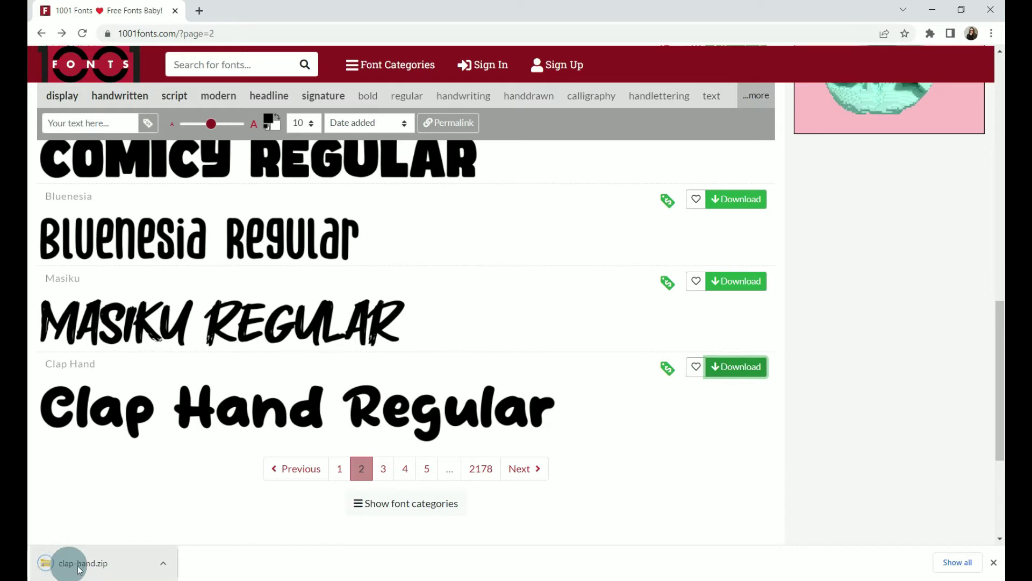
click(106, 570)
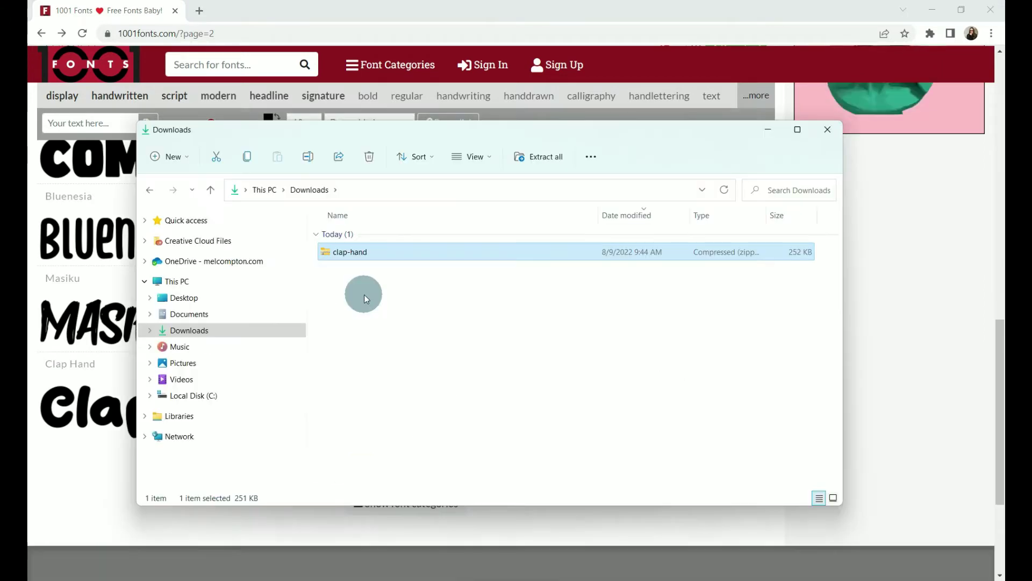
Step: Open clap-hand.zip and preview the OpenType Clap Hand font file
double_click(344, 253)
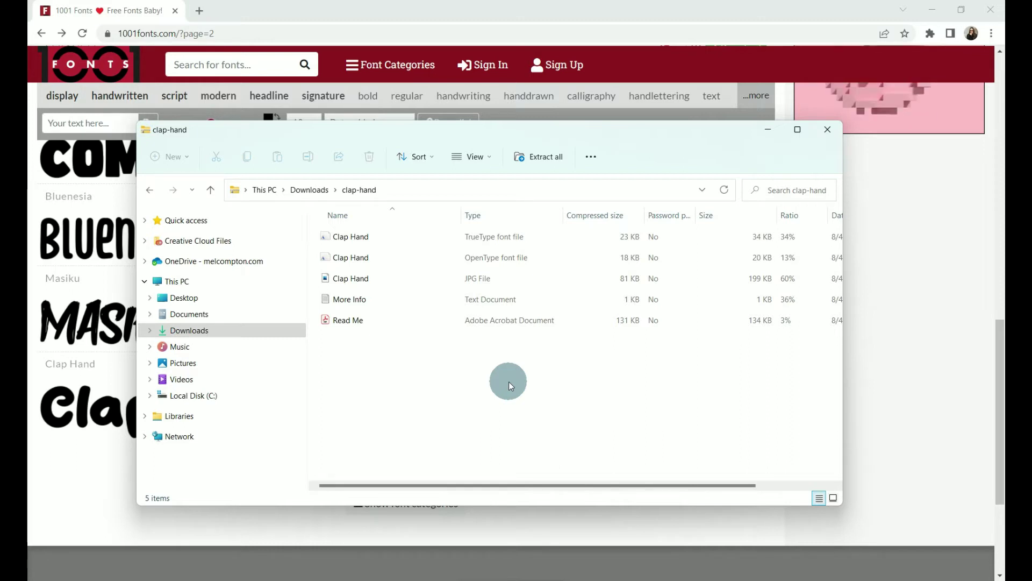
click(489, 257)
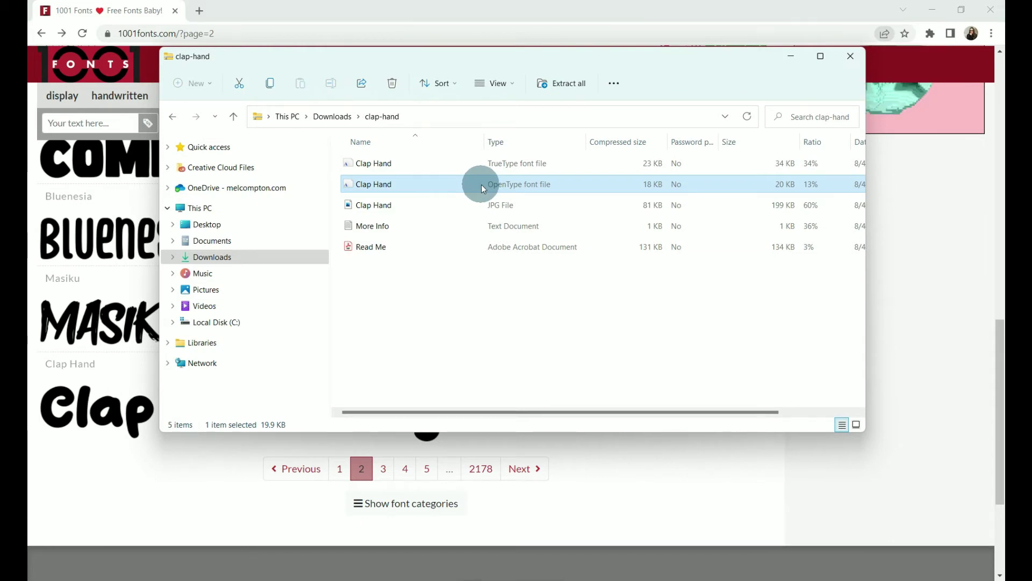
double_click(482, 185)
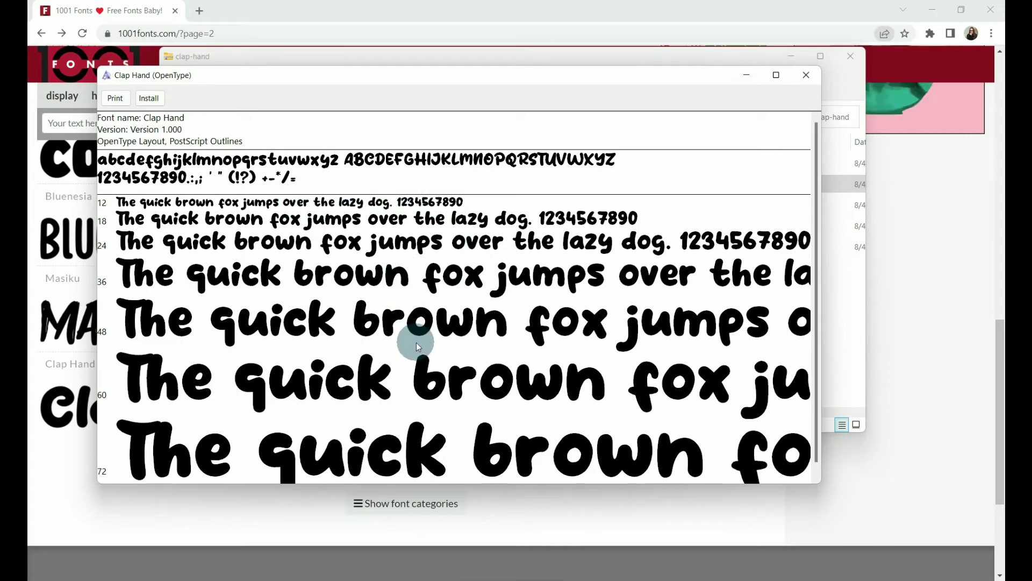
Step: Install the Clap Hand OpenType font from the Font Viewer preview
click(150, 100)
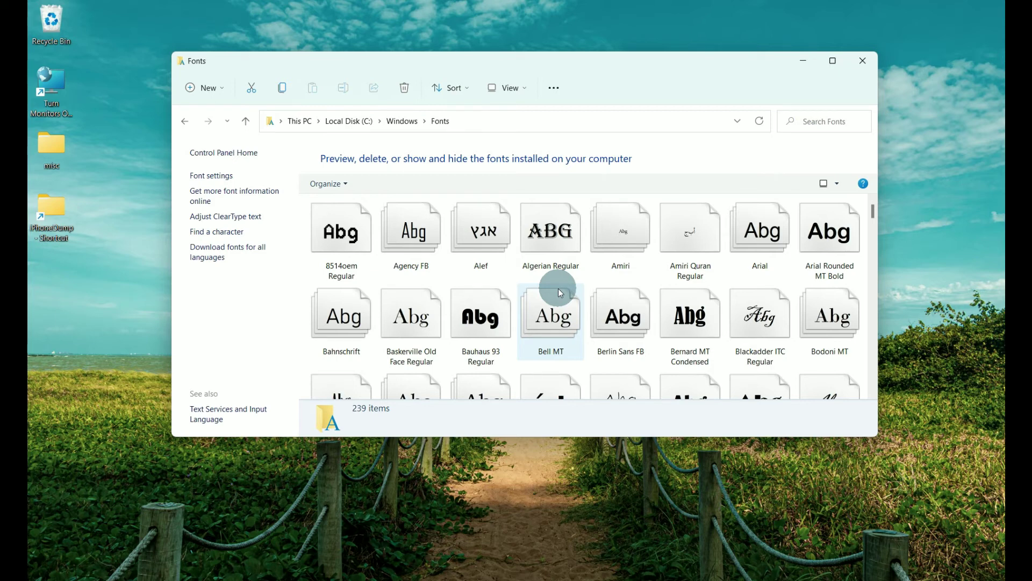
Step: Search the Windows Fonts folder for 'clap' to confirm Clap Hand is installed
click(815, 121)
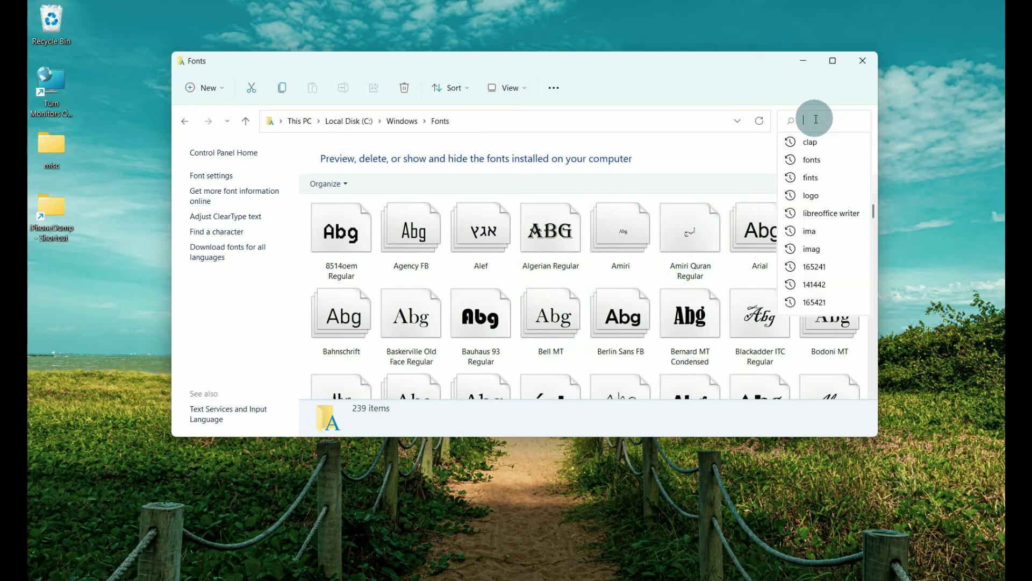
text(clap)
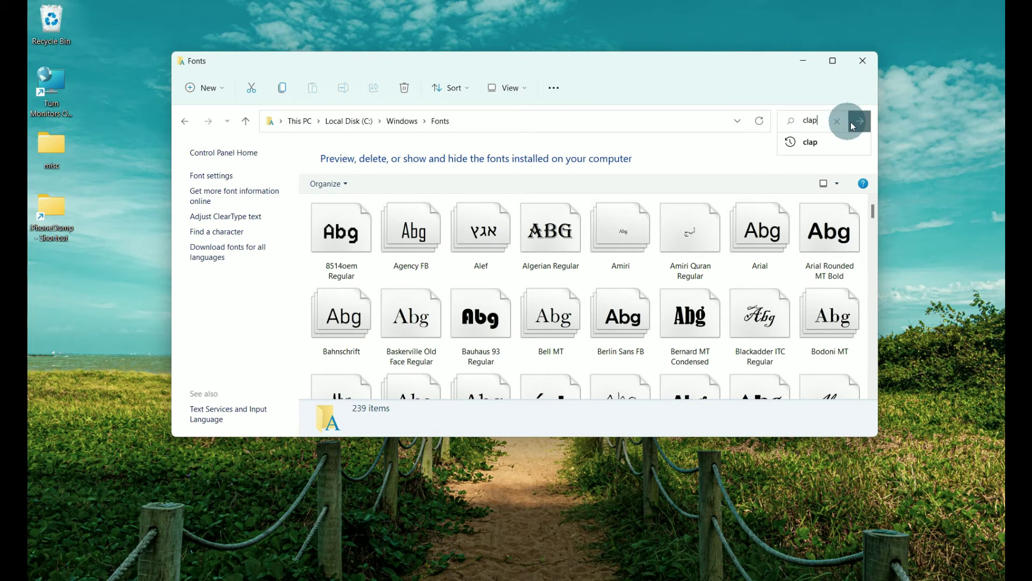
click(859, 121)
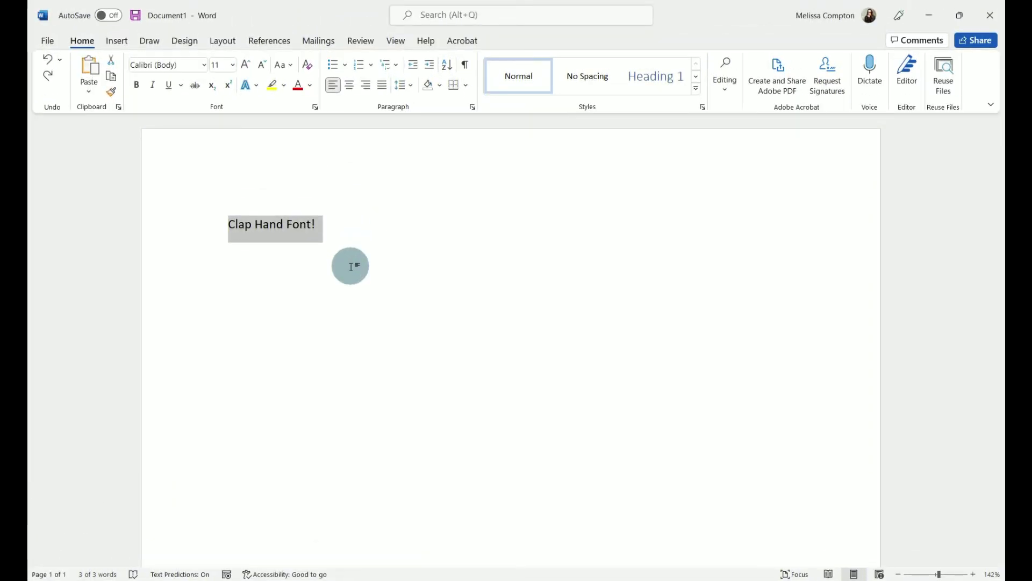
Step: Set Word's 'Clap Hand Font!' line to Clap Hand, then select Excel cell A1
click(205, 65)
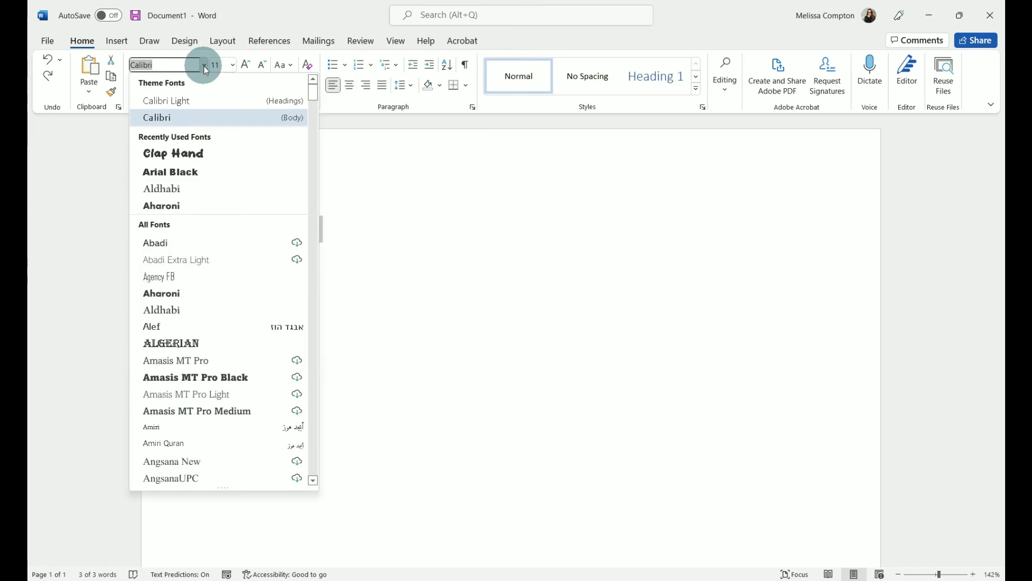
click(189, 157)
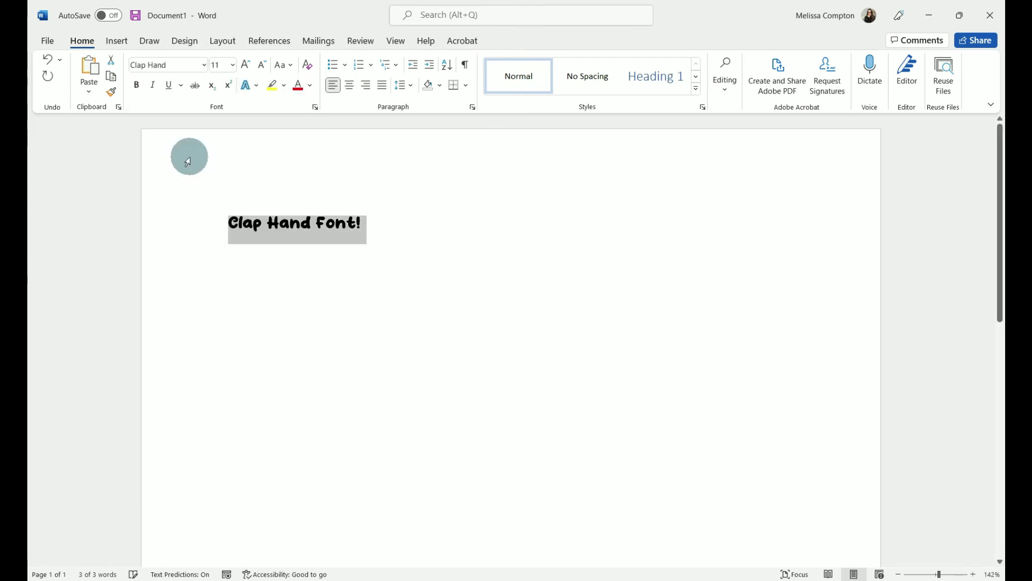
click(128, 160)
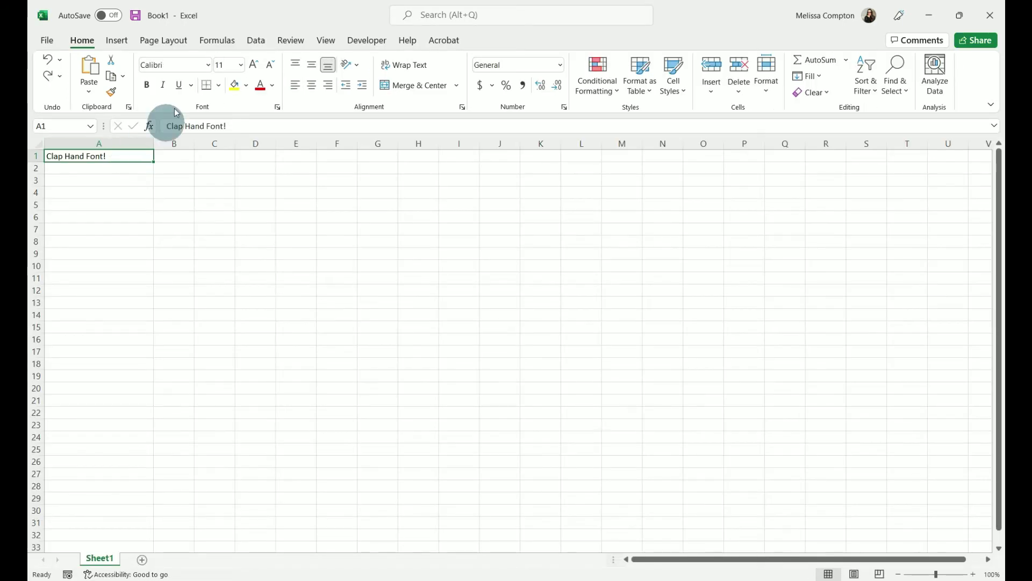
Step: Enter 'Clap hand' as the font for Excel cell A1
click(209, 66)
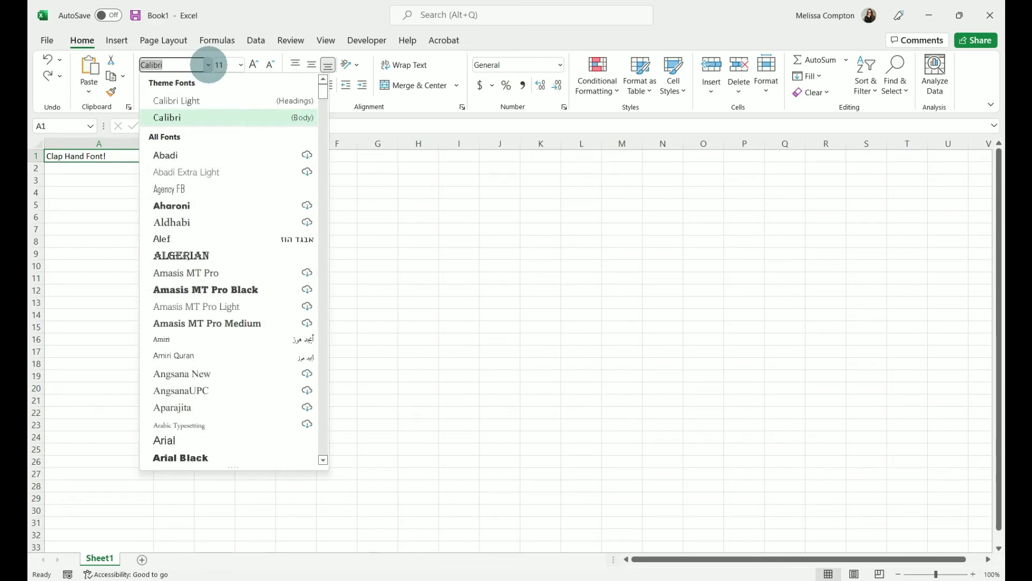
text(Clap hand)
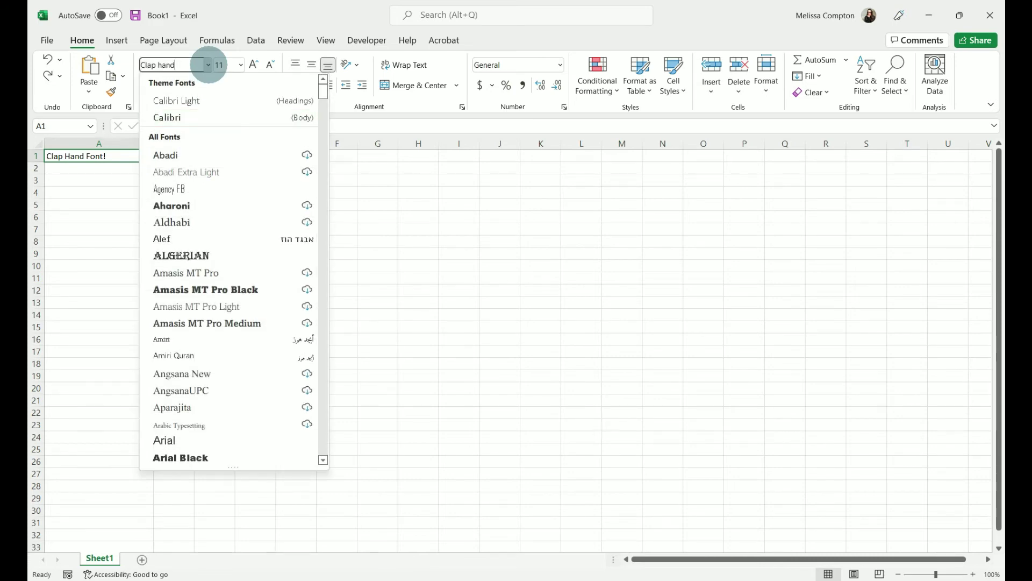
key(Return)
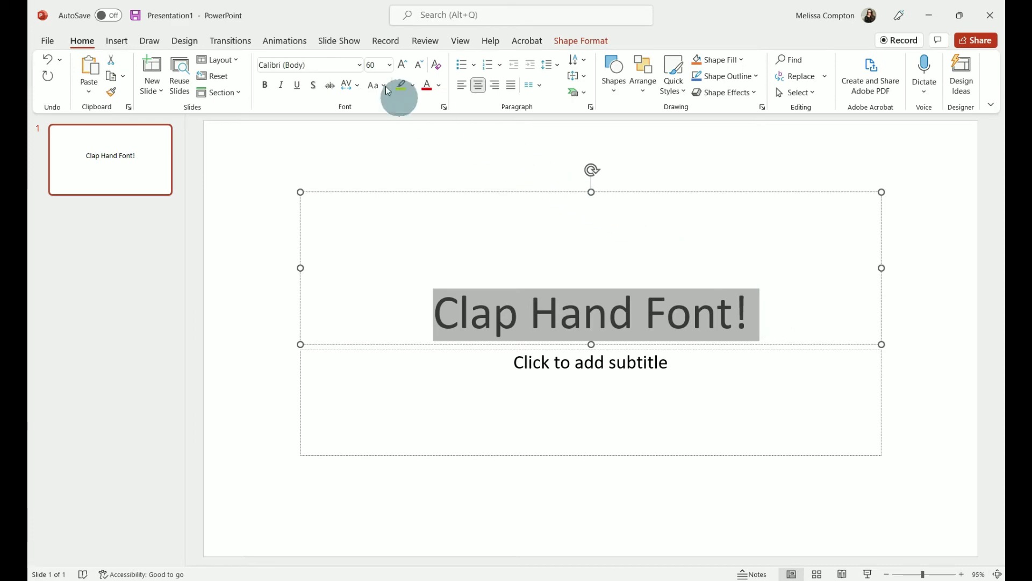
Step: Choose Clap Hand for the PowerPoint slide title and the LibreOffice Writer text
click(360, 65)
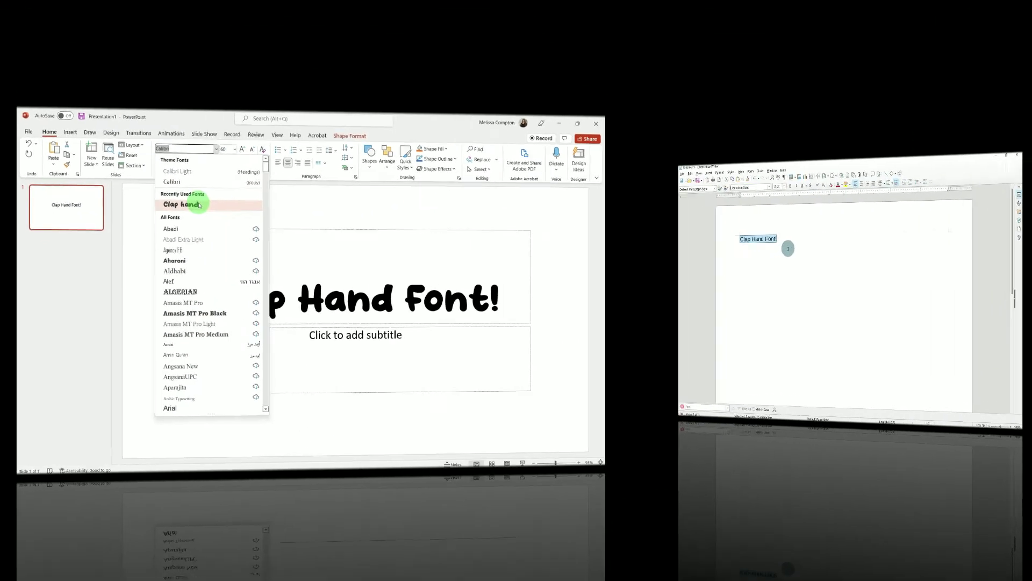
click(323, 153)
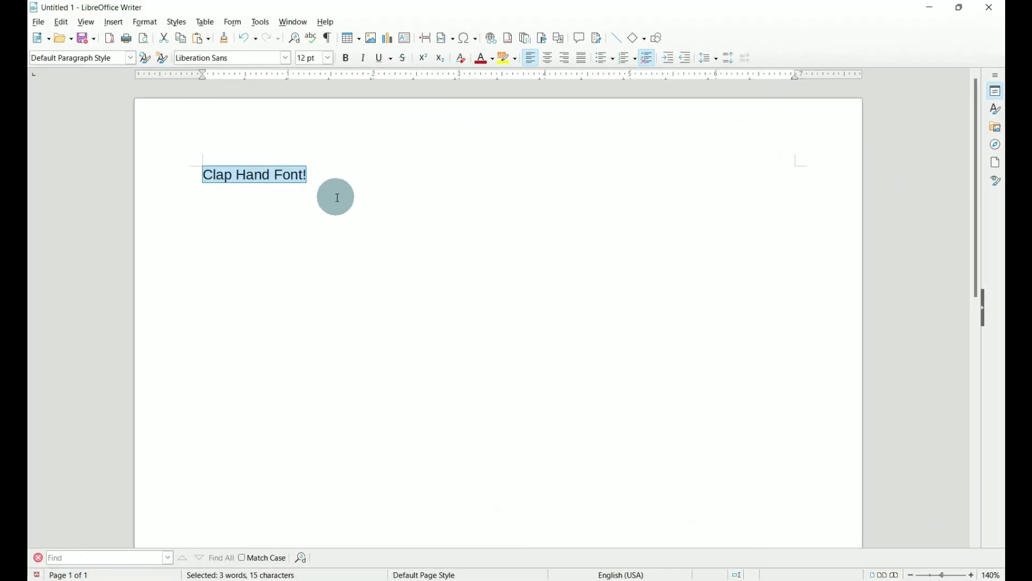
click(285, 58)
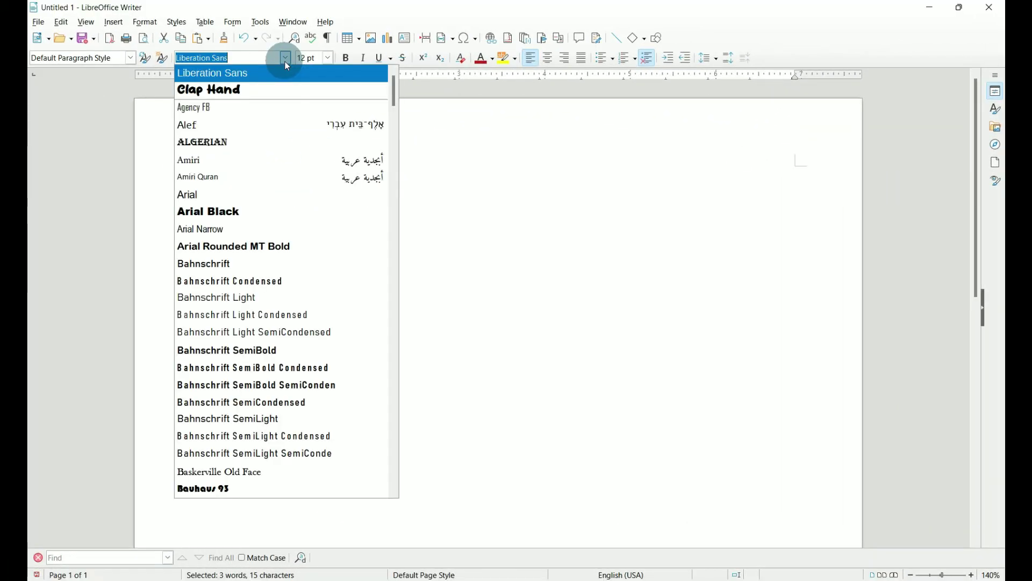
click(250, 89)
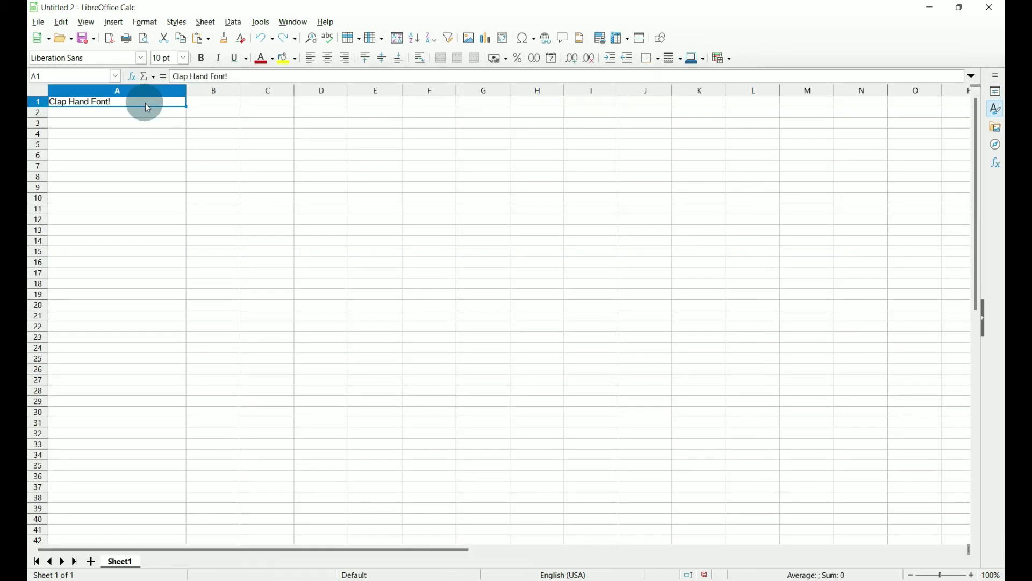
Step: Pick Clap Hand for Calc cell A1, the Impress slide title, and Photoshop's type layer
click(141, 57)
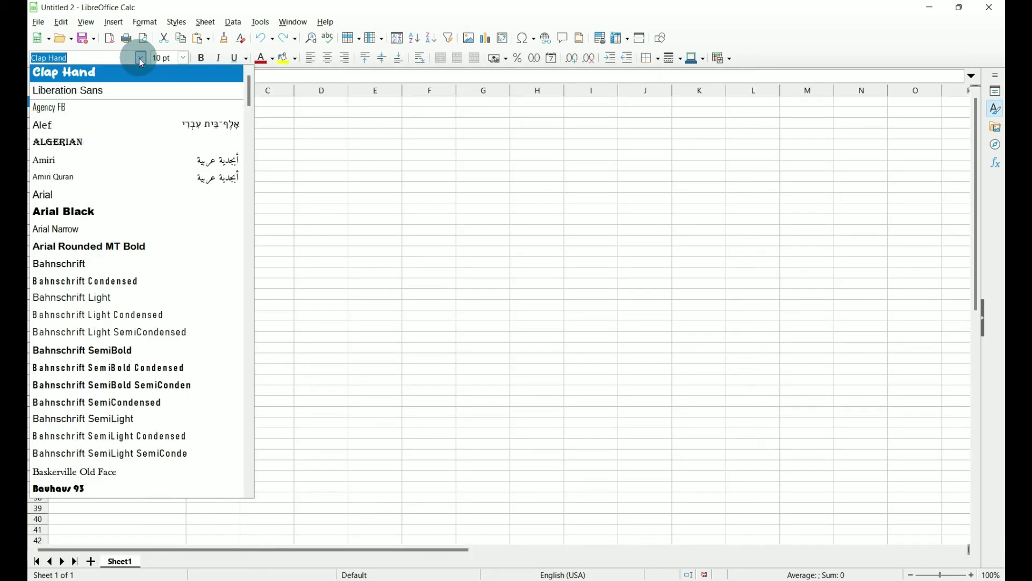
click(117, 74)
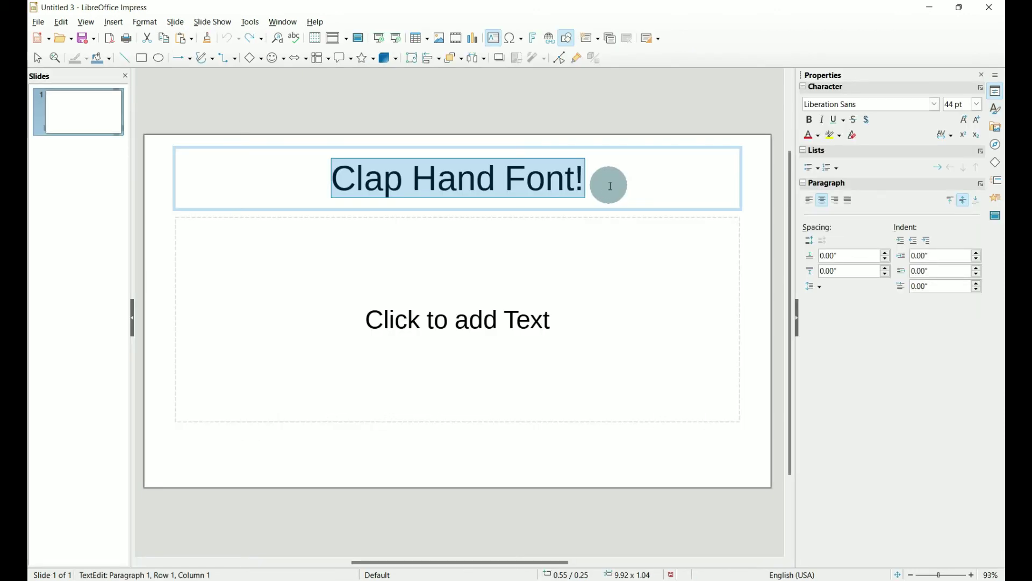
click(935, 104)
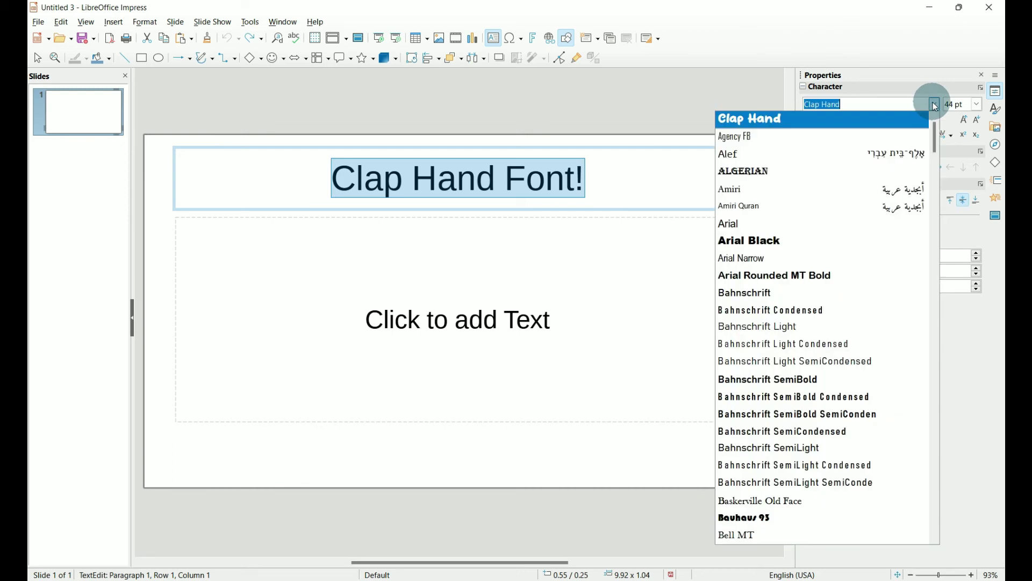
click(773, 121)
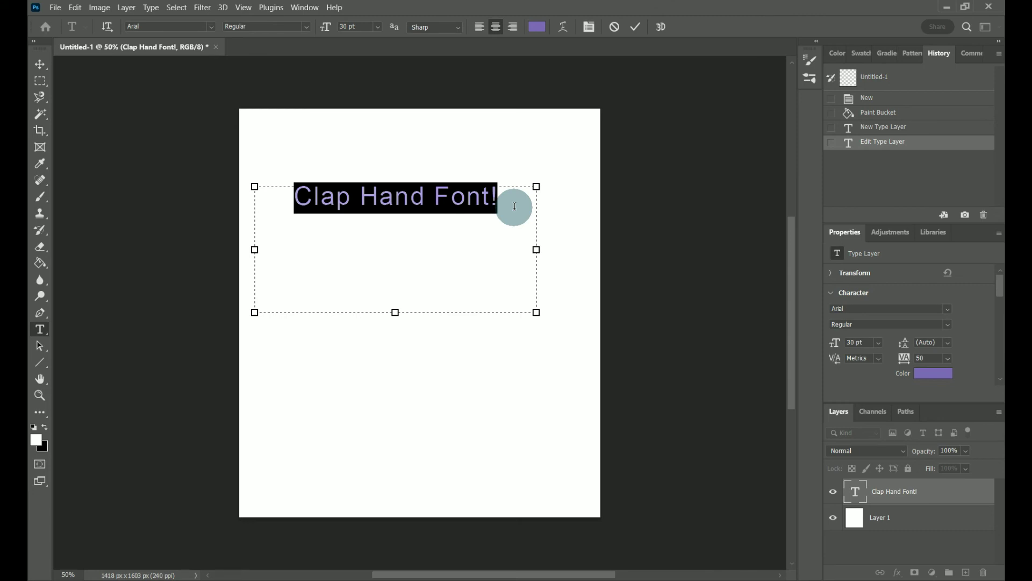
click(211, 27)
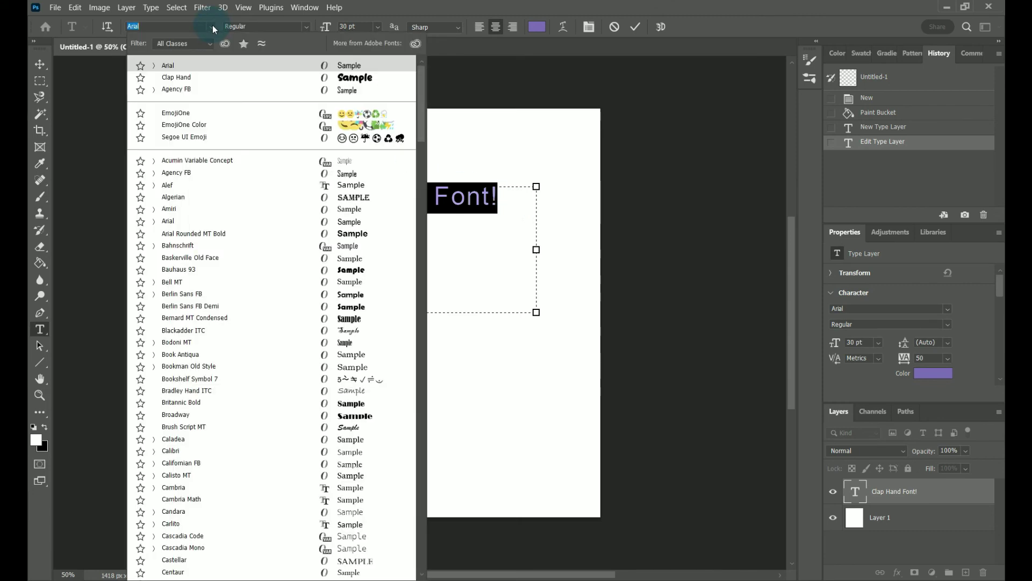
click(186, 79)
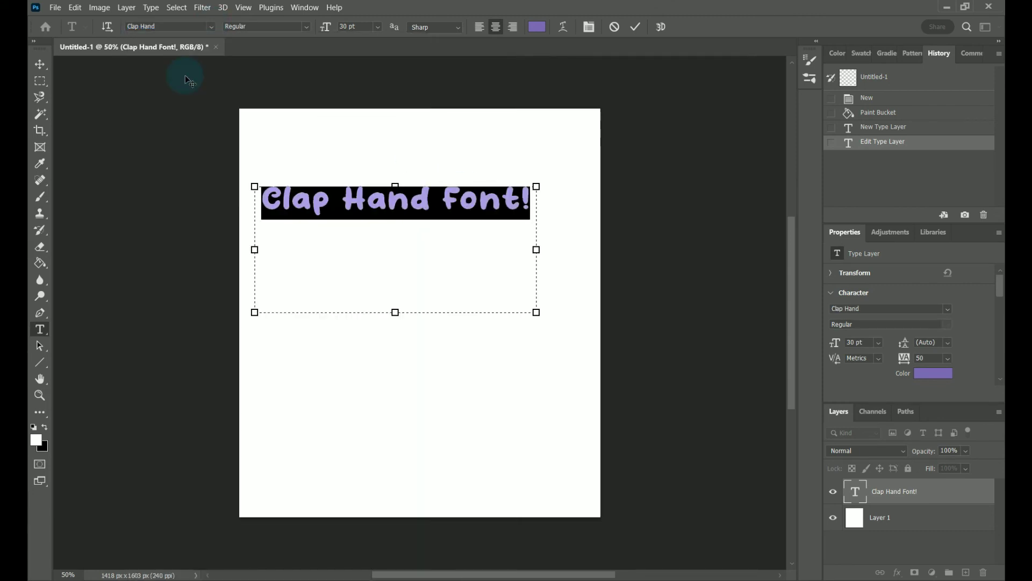